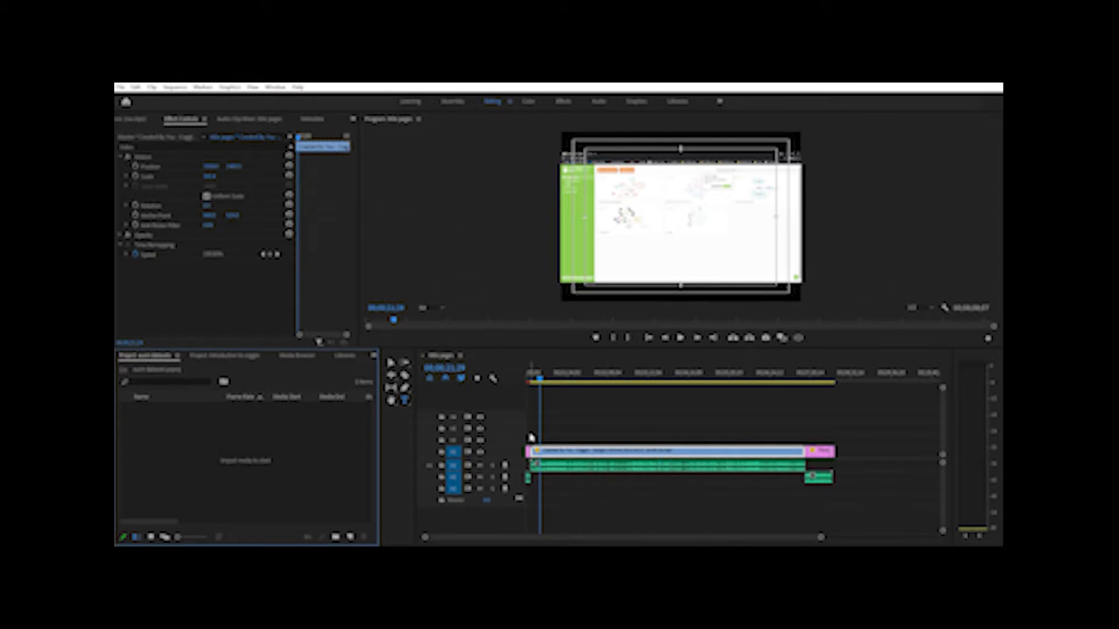
Delete the old Coggle recording, its audio and the opening and closing title and audio clips from the title pages sequence.
{"action": "left_click", "coordinate": [663, 443]}
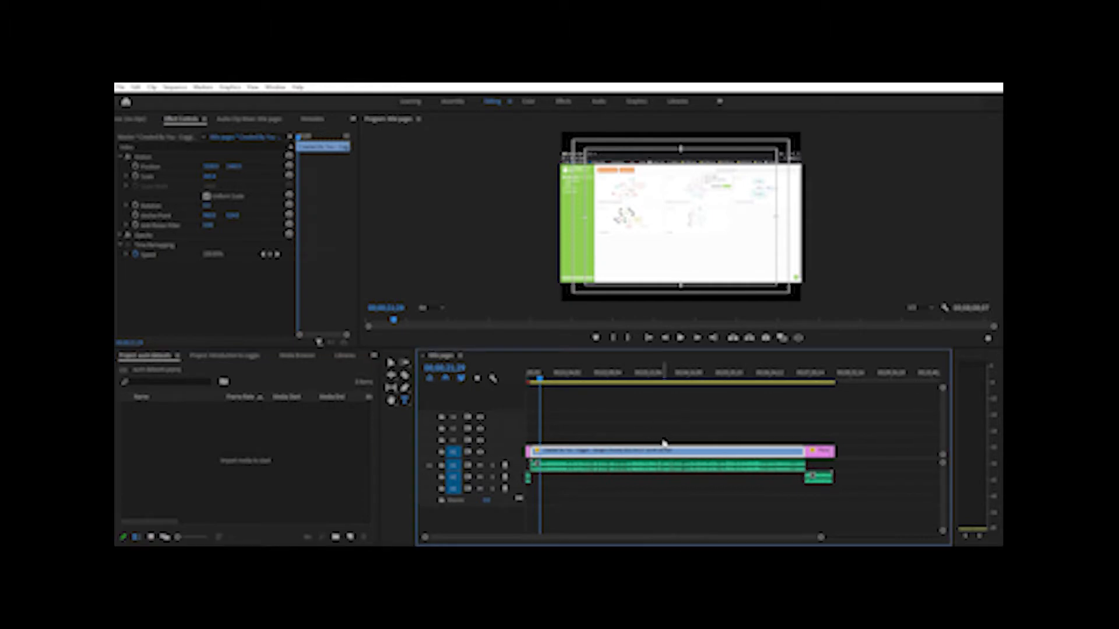
{"action": "key", "text": "Delete"}
{"action": "left_click", "coordinate": [777, 460]}
{"action": "key", "text": "Delete"}
{"action": "left_click", "coordinate": [812, 448]}
{"action": "key", "text": "Delete"}
{"action": "left_click", "coordinate": [815, 476]}
{"action": "key", "text": "Delete"}
{"action": "left_click", "coordinate": [529, 452]}
{"action": "key", "text": "Delete"}
{"action": "left_click", "coordinate": [528, 477]}
{"action": "key", "text": "Delete"}
Preview the sequence from its opening title card, then from the start of the first AURIN Portal recording.
{"action": "left_click_drag", "start_coordinate": [542, 373], "coordinate": [501, 374]}
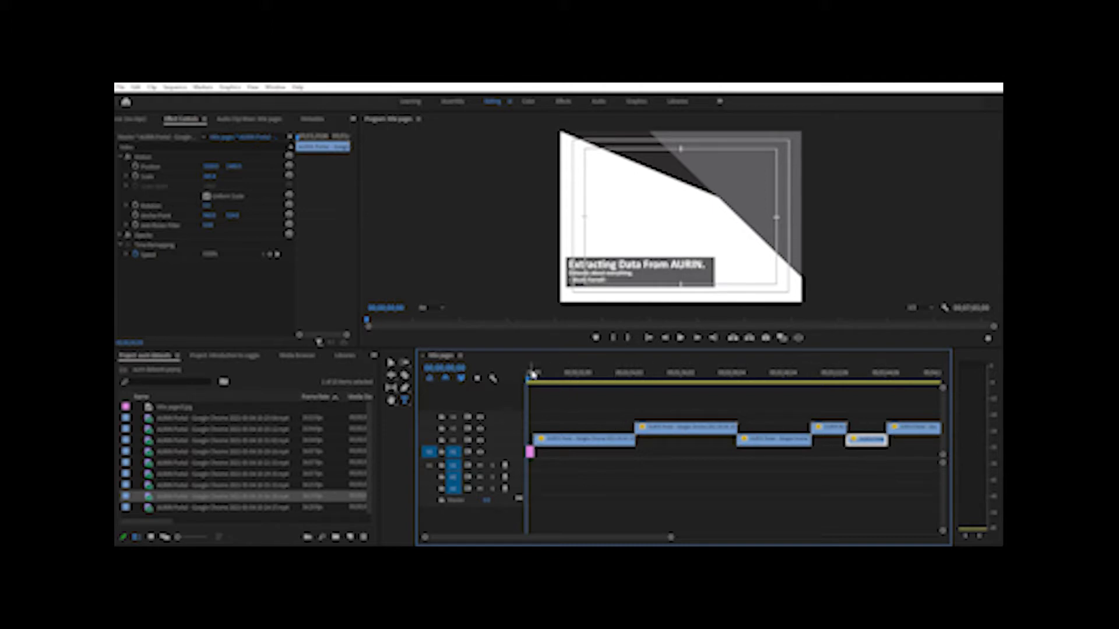
{"action": "left_click", "coordinate": [680, 337]}
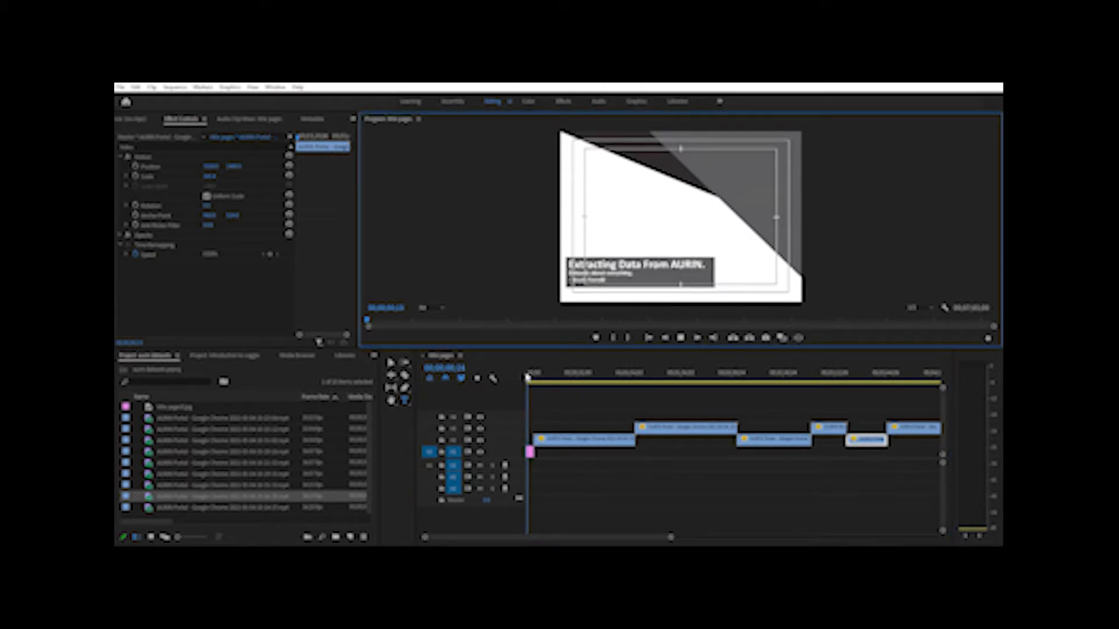
{"action": "left_click", "coordinate": [534, 373]}
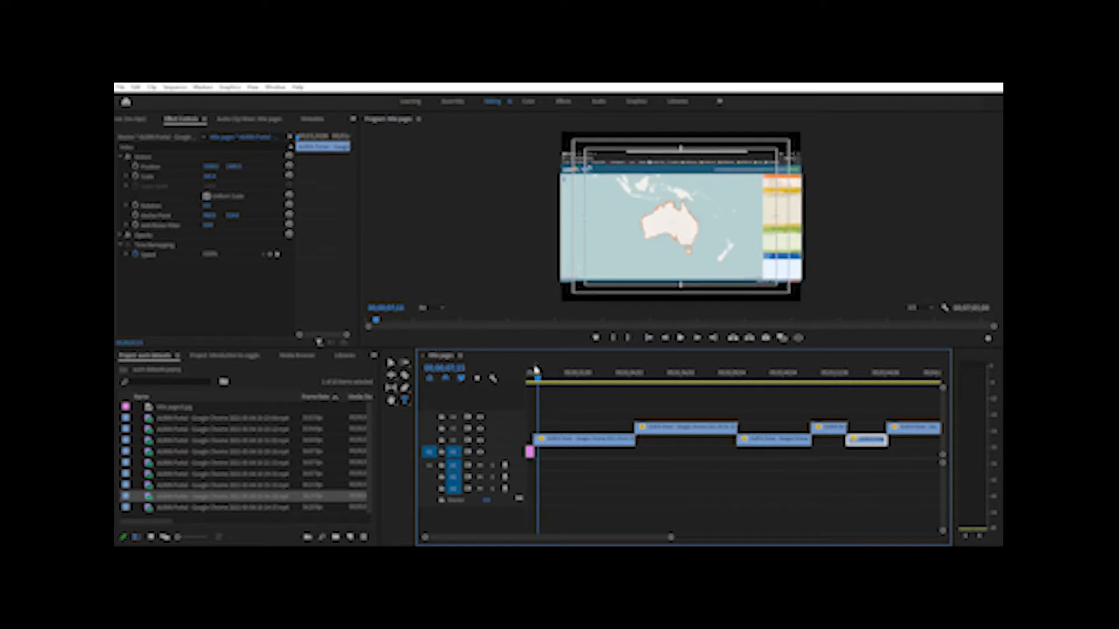
{"action": "left_click", "coordinate": [680, 337]}
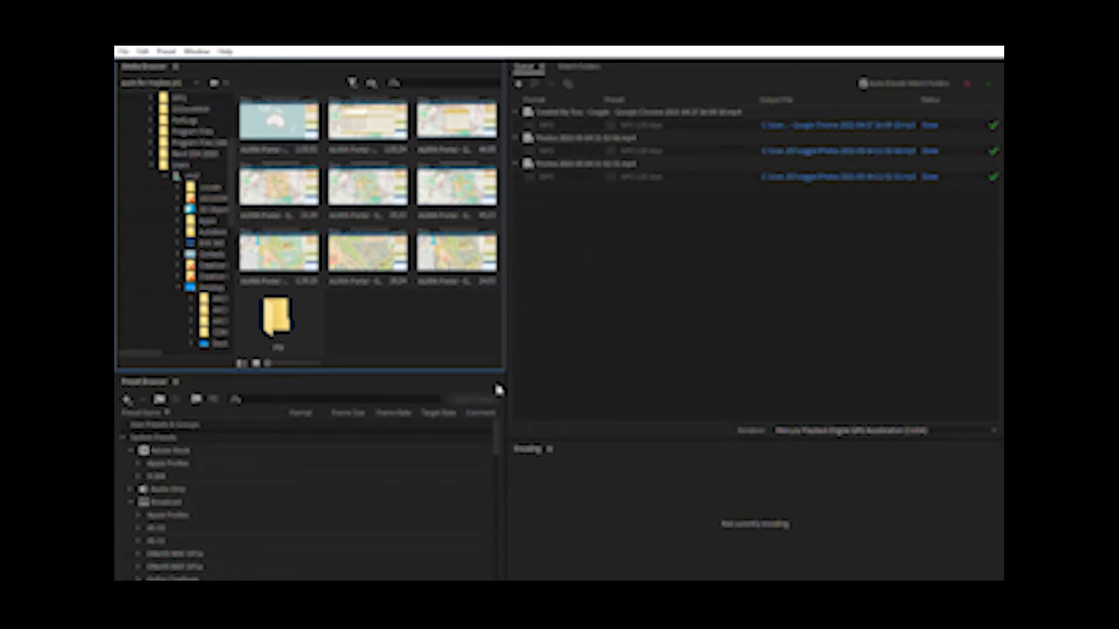
In Adobe Media Encoder, add the nine AURIN Portal recordings to the queue as MP3 and start encoding.
{"action": "left_click", "coordinate": [287, 122]}
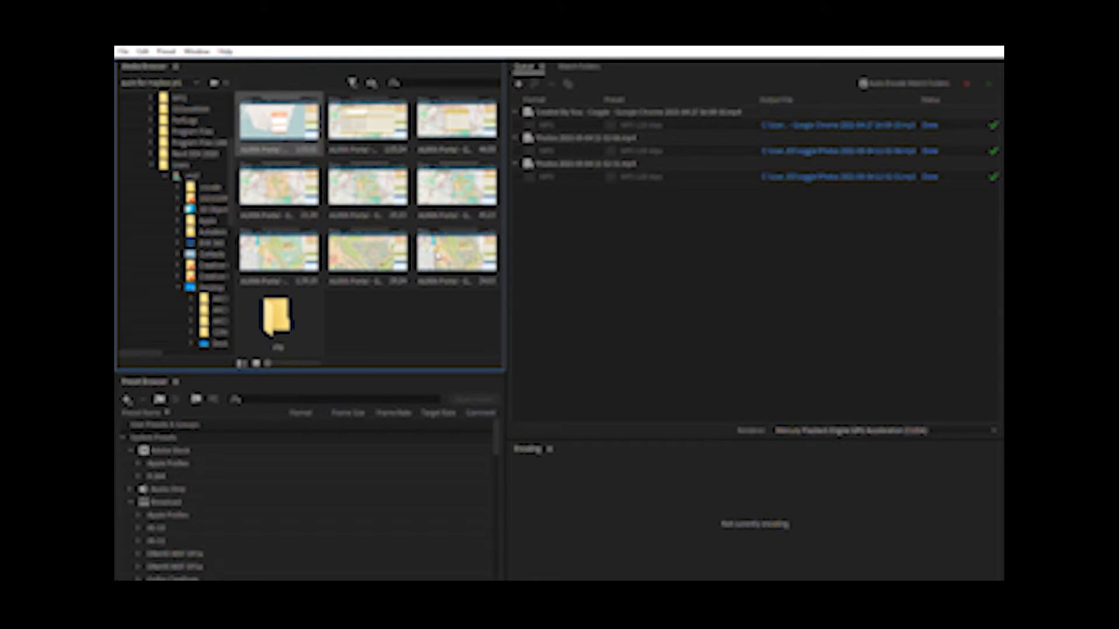
{"action": "left_click", "coordinate": [455, 259], "text": "shift"}
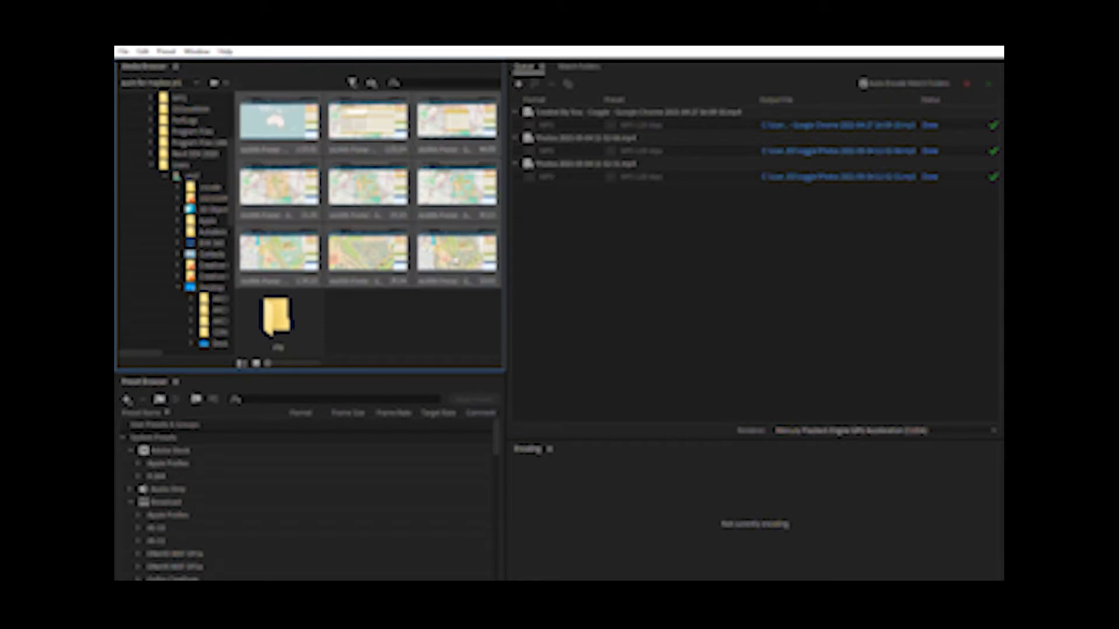
{"action": "left_click_drag", "start_coordinate": [457, 186], "coordinate": [583, 244]}
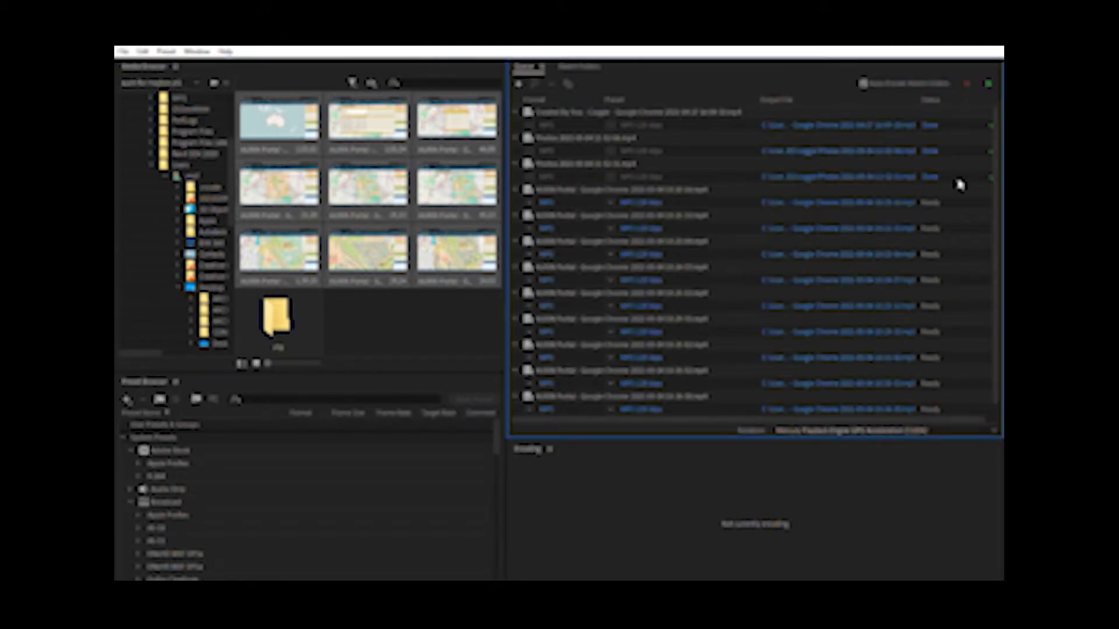
{"action": "scroll", "coordinate": [944, 182], "scroll_direction": "down", "scroll_amount": 1}
{"action": "left_click", "coordinate": [943, 182]}
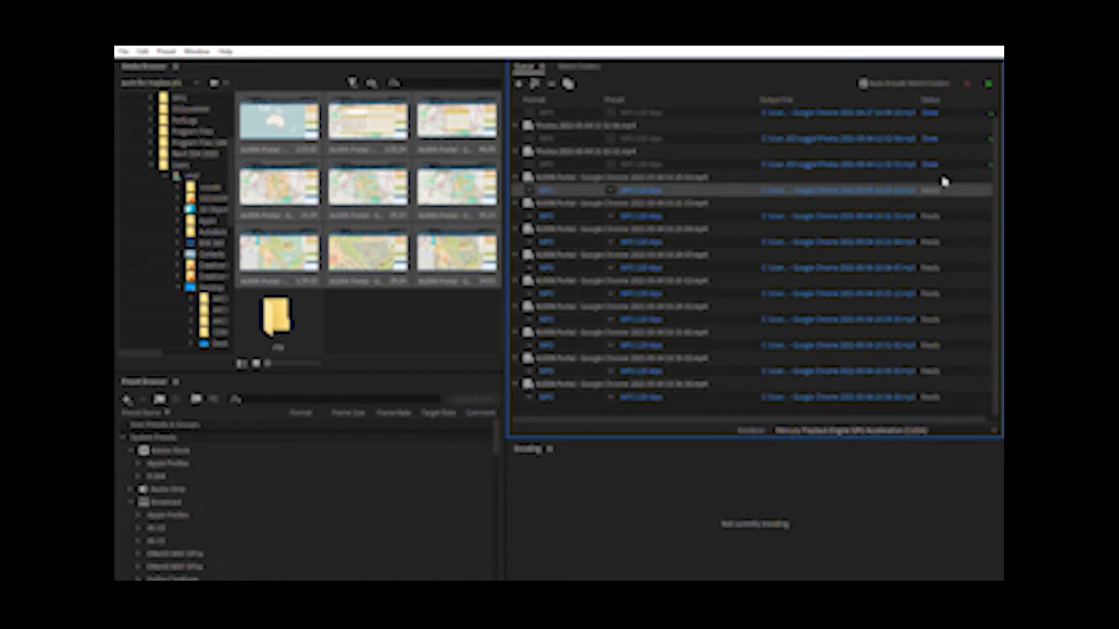
{"action": "left_click", "coordinate": [989, 83]}
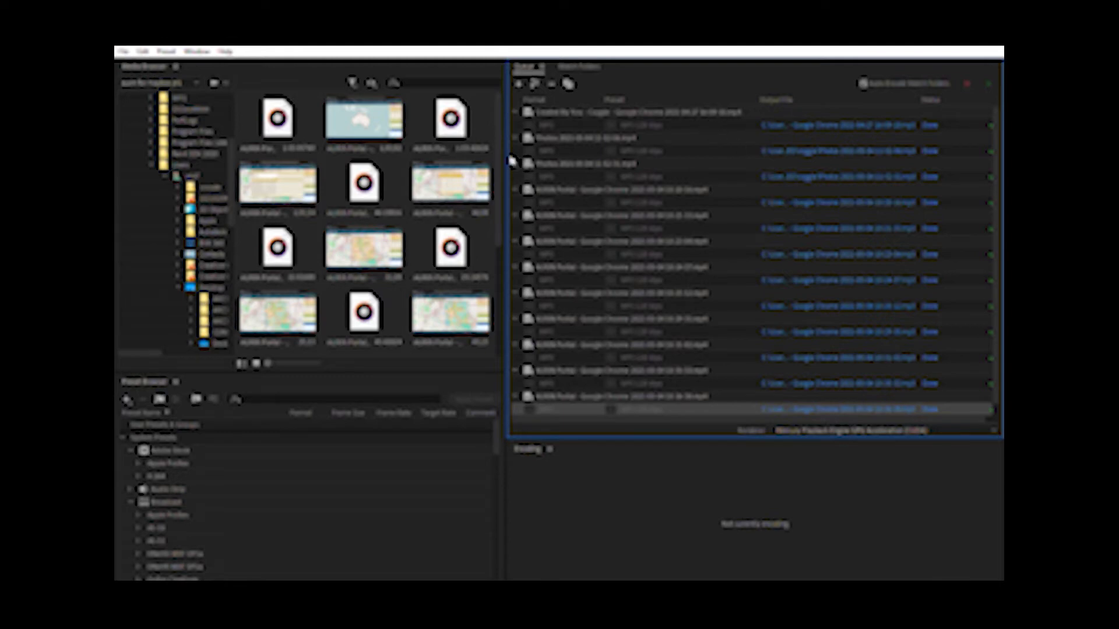
{"action": "left_click", "coordinate": [835, 413]}
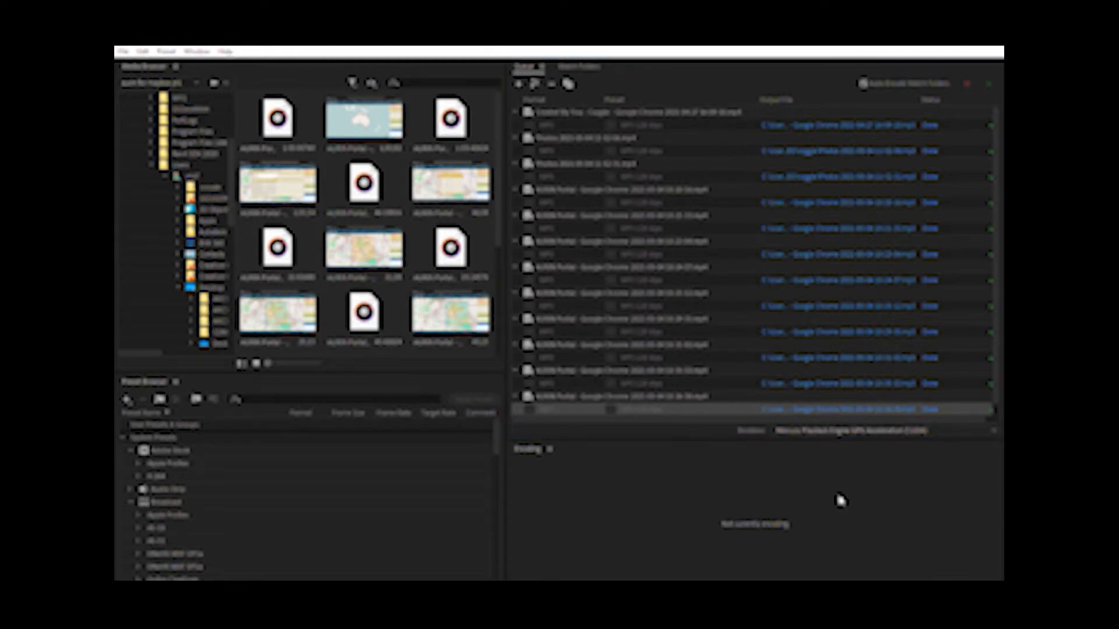
{"action": "left_click", "coordinate": [816, 424]}
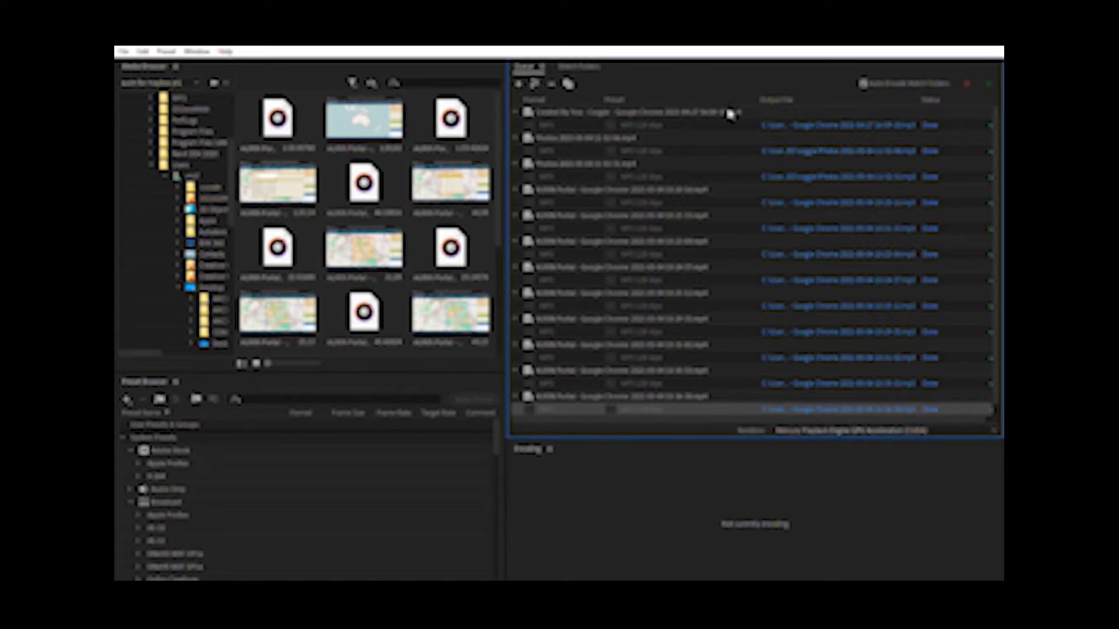
{"action": "left_click", "coordinate": [527, 121]}
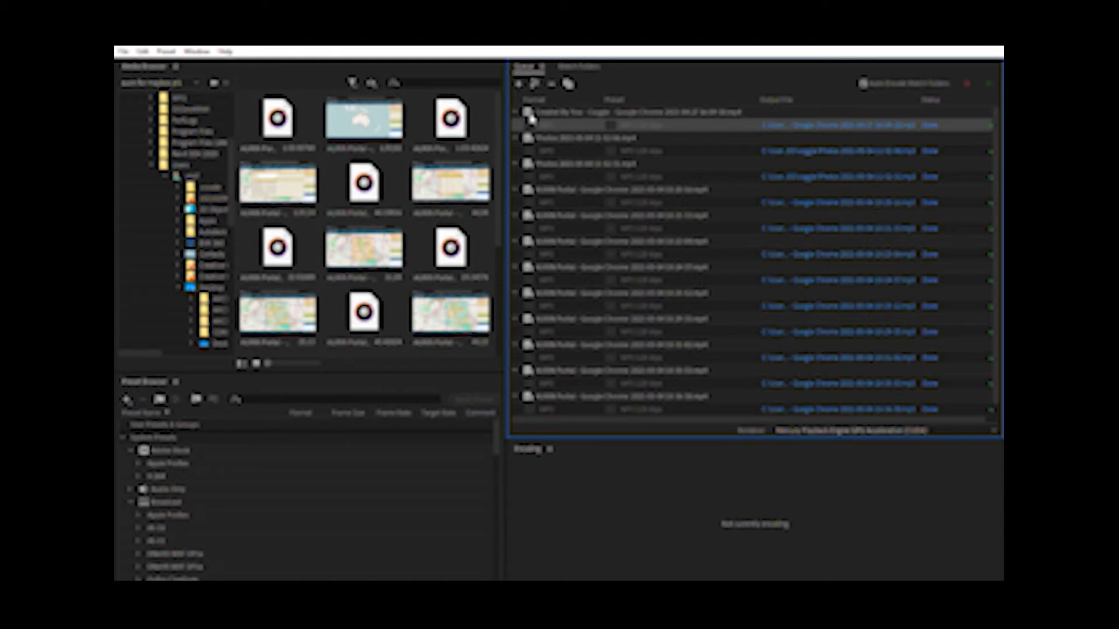
{"action": "scroll", "coordinate": [531, 118], "scroll_direction": "down", "scroll_amount": 1}
Add the fourth AURIN Portal recording to the encoding queue again and open its MP3 preset settings.
{"action": "left_click", "coordinate": [342, 242]}
{"action": "left_click_drag", "start_coordinate": [343, 241], "coordinate": [539, 293]}
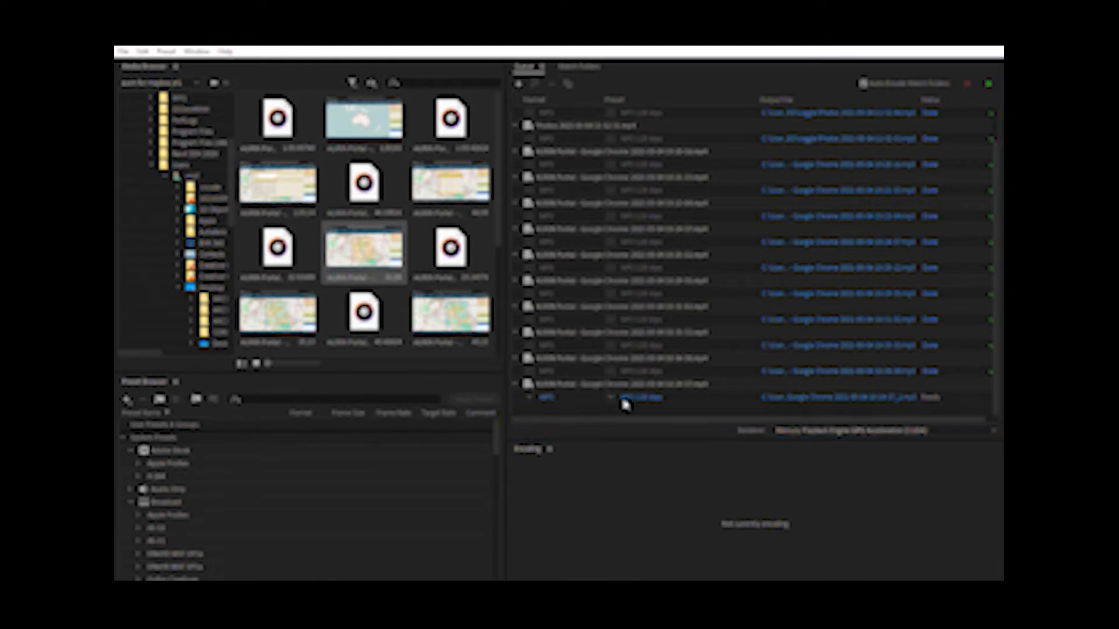
{"action": "left_click", "coordinate": [663, 399]}
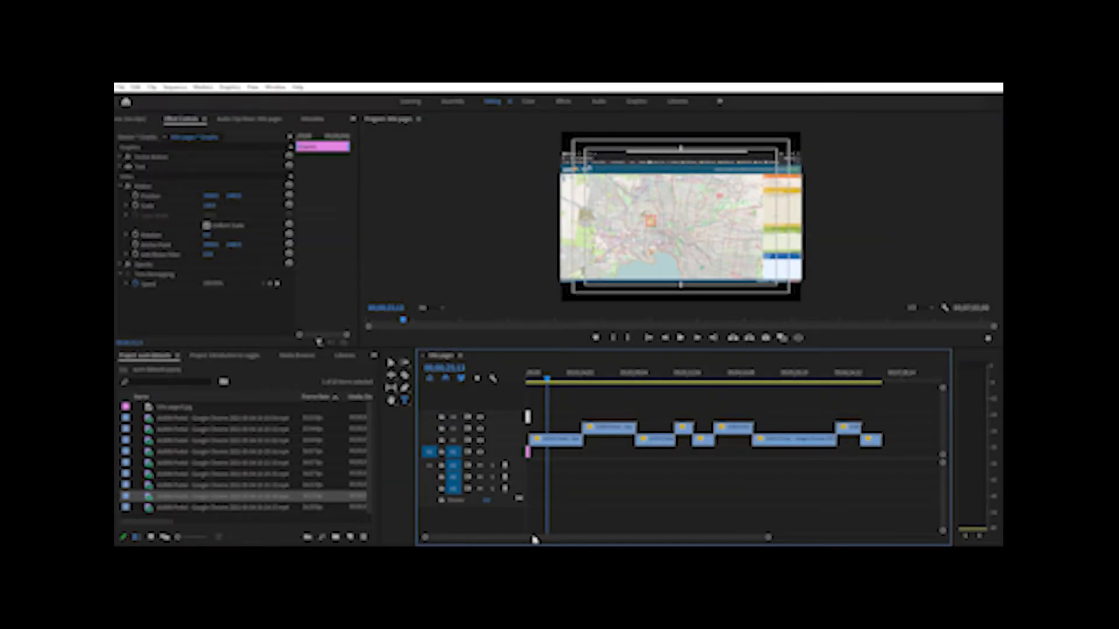
In Premiere Pro, import the nine encoded AURIN Portal MP3 files into the project.
{"action": "key", "text": "ctrl+m"}
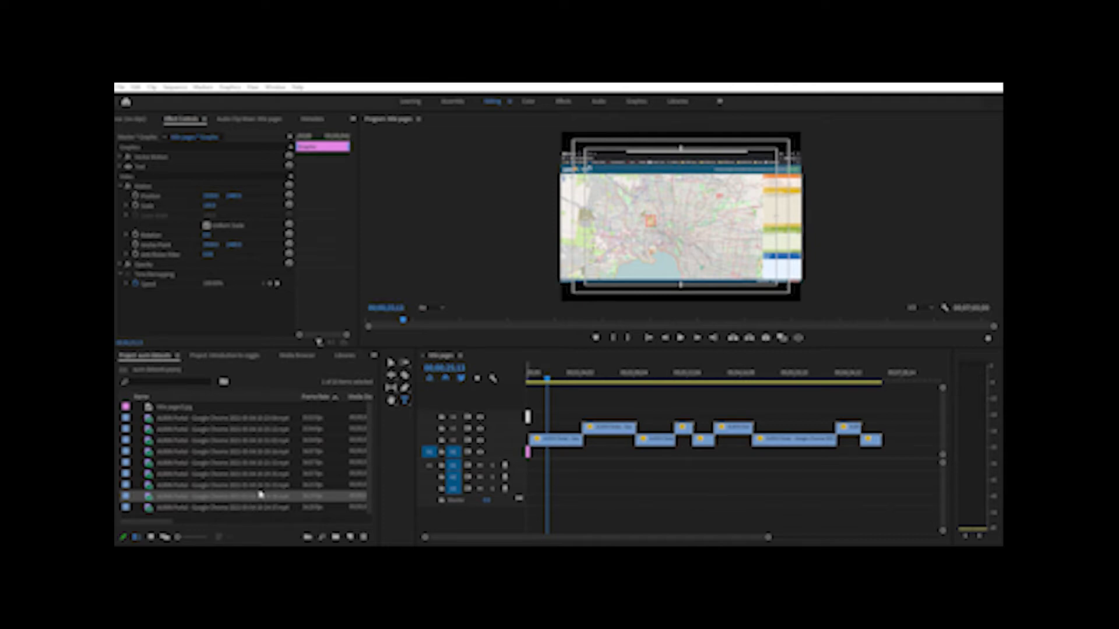
{"action": "left_click", "coordinate": [300, 406]}
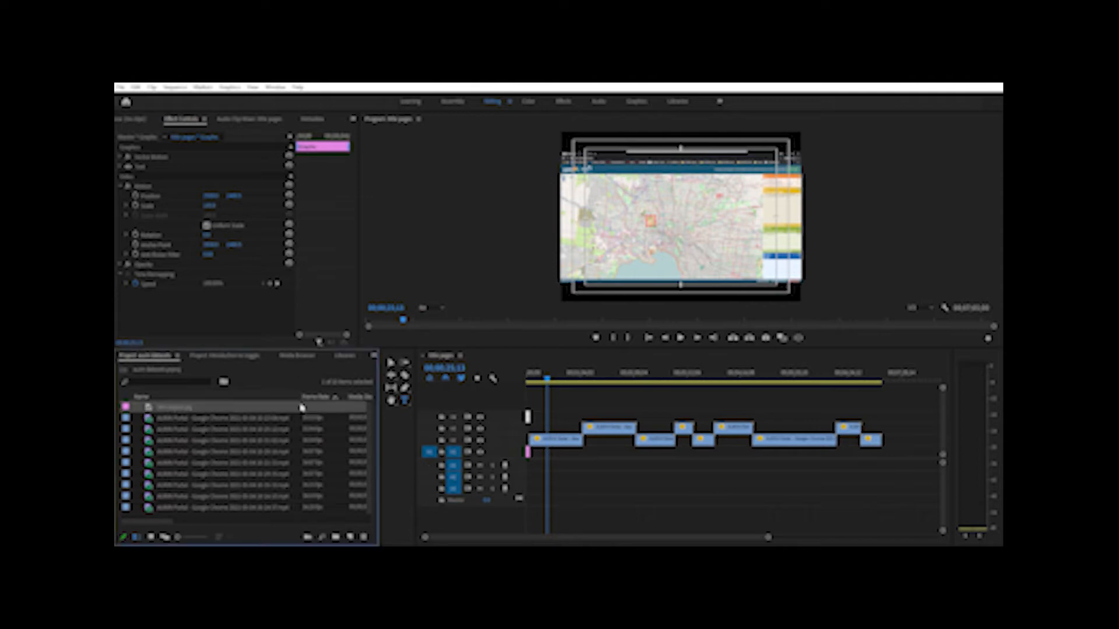
{"action": "left_click", "coordinate": [233, 515]}
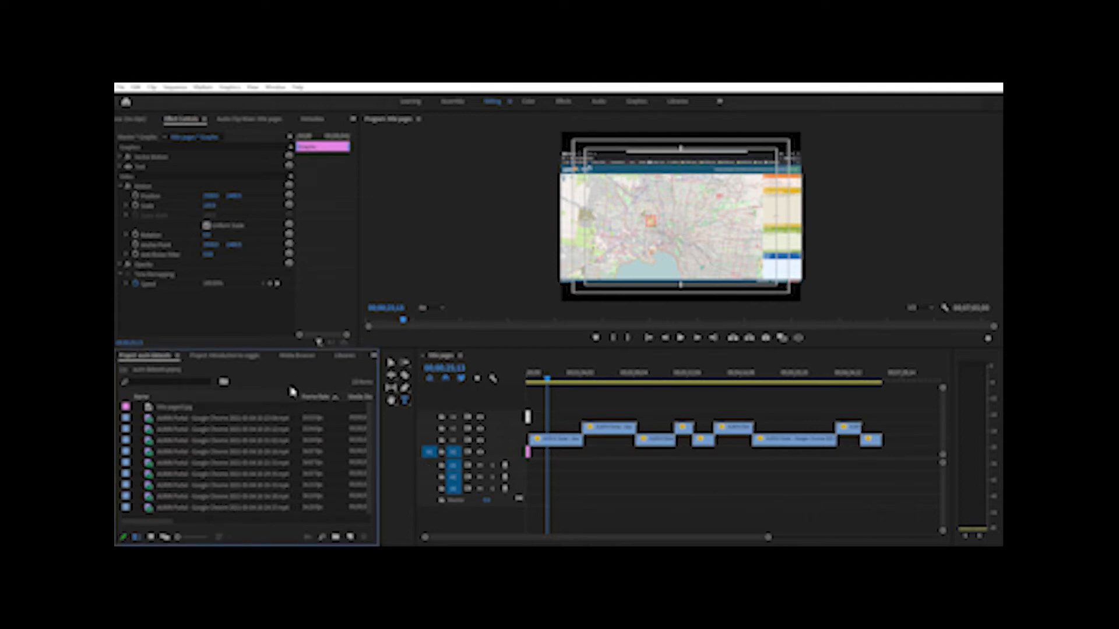
{"action": "key", "text": "ctrl+i"}
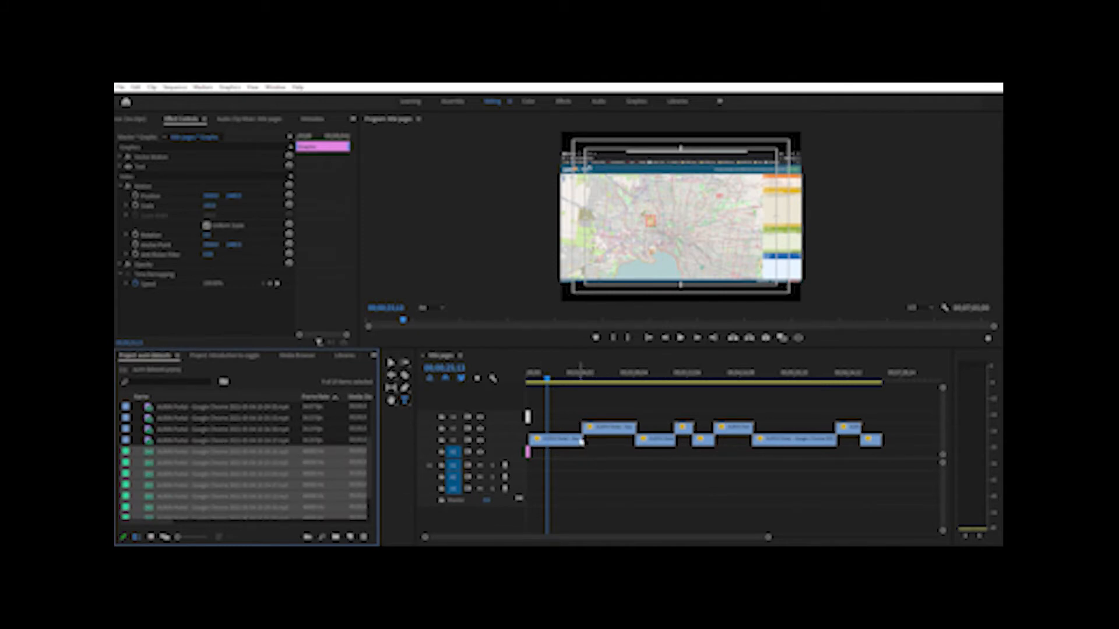
Place the imported MP3 clips on the audio tracks beneath their matching recordings and play the sequence to check them.
{"action": "left_click", "coordinate": [647, 493]}
{"action": "left_click", "coordinate": [264, 452]}
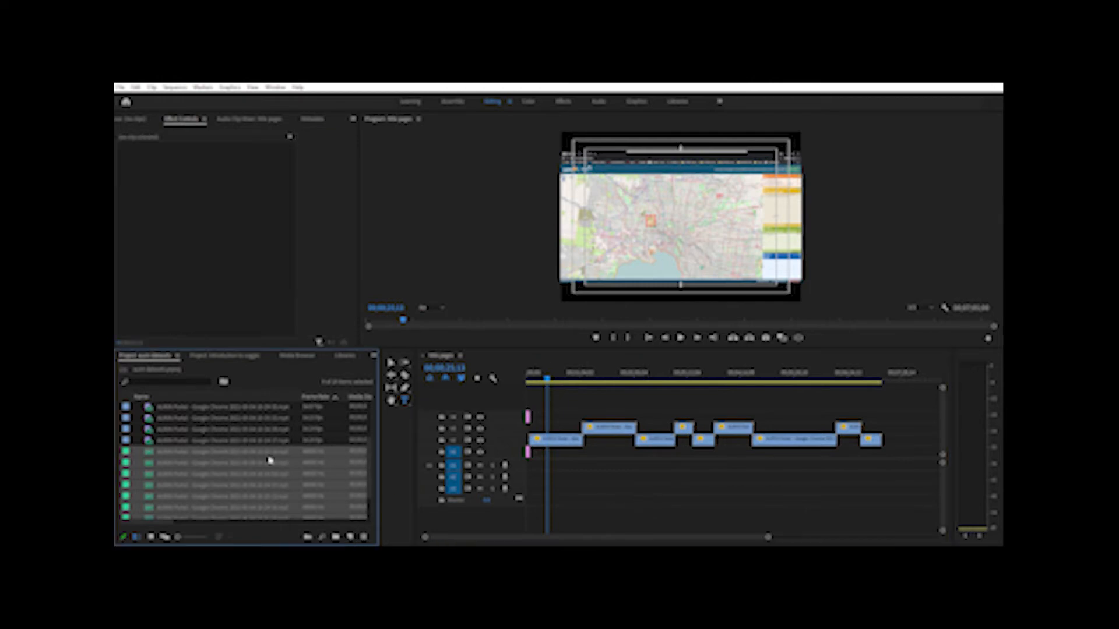
{"action": "mouse_move", "coordinate": [232, 447]}
{"action": "left_mouse_down"}
{"action": "mouse_move", "coordinate": [531, 449]}
{"action": "mouse_move", "coordinate": [536, 475]}
{"action": "left_mouse_up"}
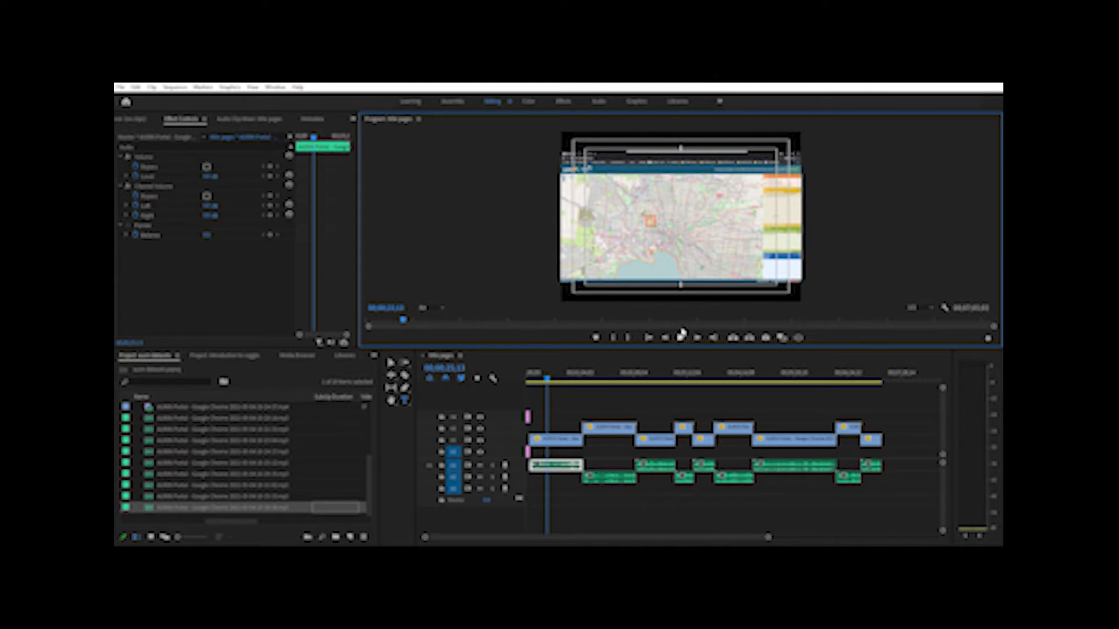
{"action": "left_click", "coordinate": [680, 337]}
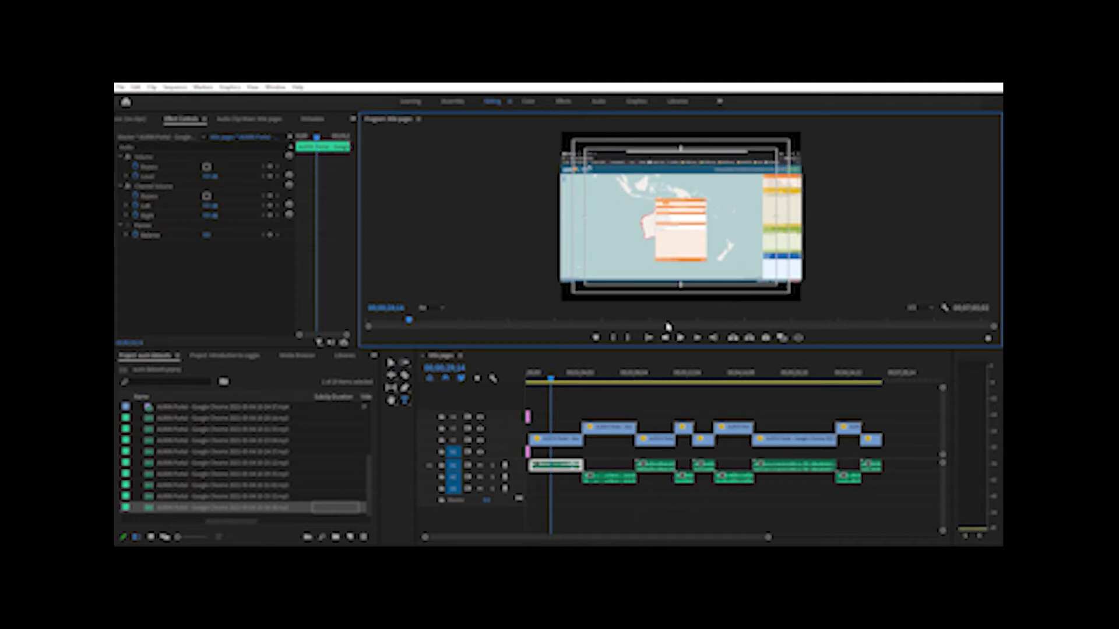
Line up the staggered recordings on one video track and move the staggered audio clips onto the first audio track.
{"action": "left_click_drag", "start_coordinate": [623, 426], "coordinate": [728, 439]}
{"action": "left_click_drag", "start_coordinate": [849, 427], "coordinate": [848, 439]}
{"action": "left_click", "coordinate": [849, 463]}
{"action": "left_click_drag", "start_coordinate": [733, 476], "coordinate": [679, 464]}
{"action": "left_click", "coordinate": [611, 476]}
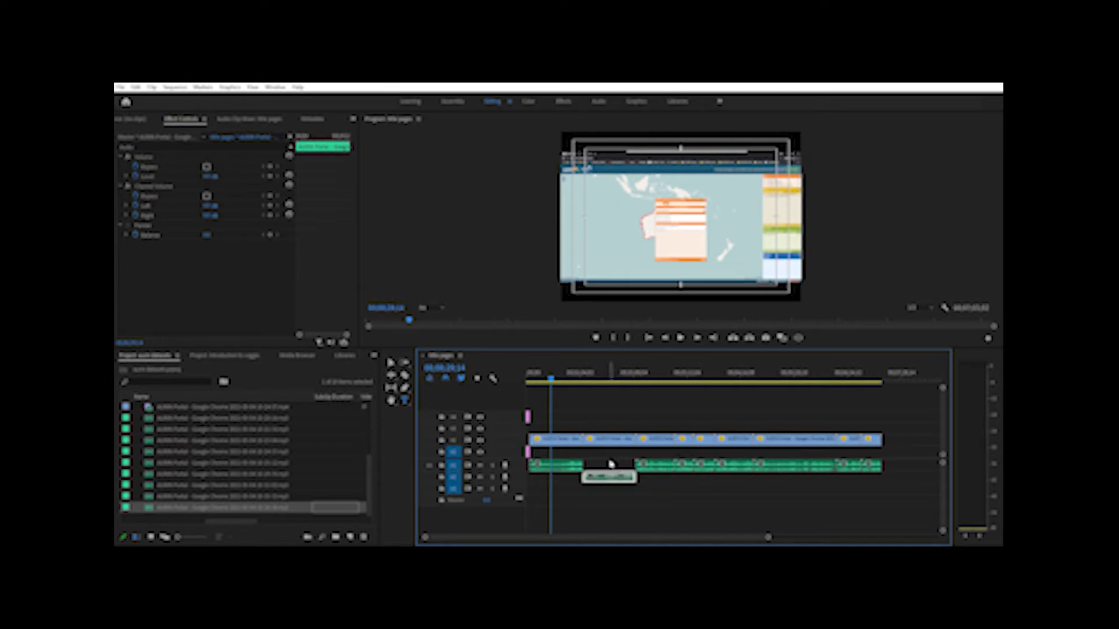
{"action": "left_click_drag", "start_coordinate": [612, 475], "coordinate": [611, 465]}
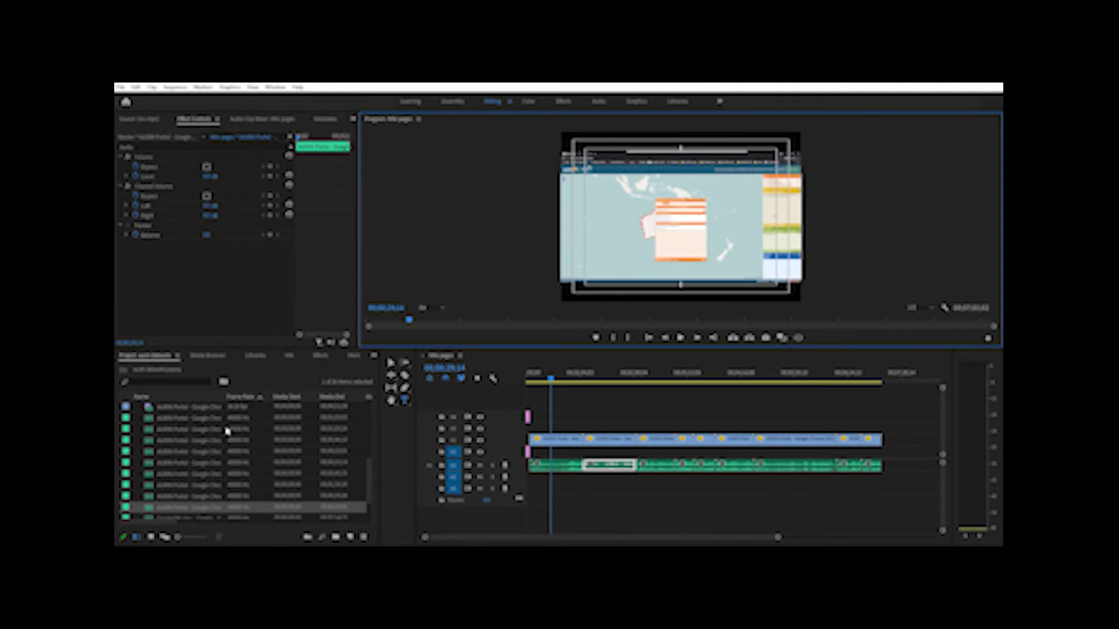
Find the Dissolve video transitions and apply one at the cut between the first two AURIN Portal recordings.
{"action": "left_click", "coordinate": [320, 354]}
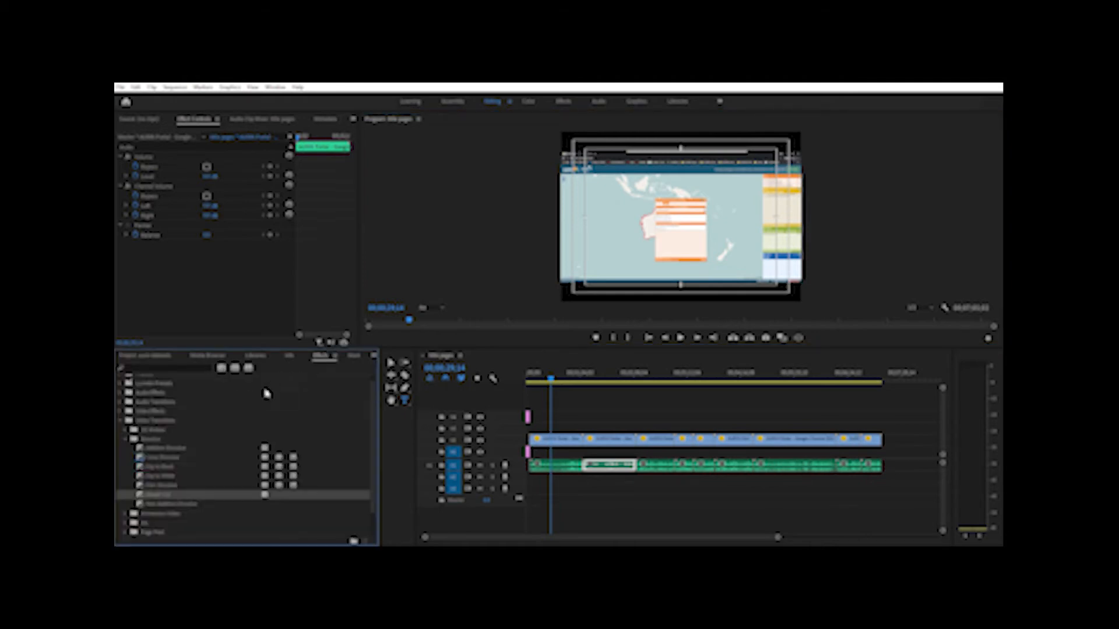
{"action": "scroll", "coordinate": [139, 402], "scroll_direction": "up", "scroll_amount": 1}
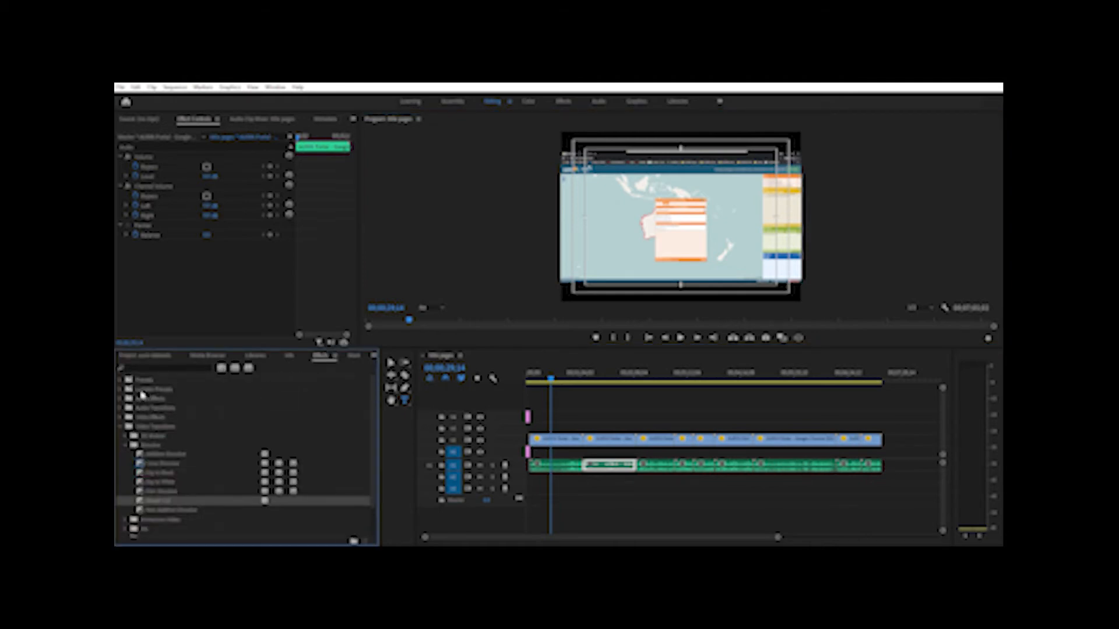
{"action": "left_click", "coordinate": [120, 423]}
{"action": "left_click", "coordinate": [123, 422]}
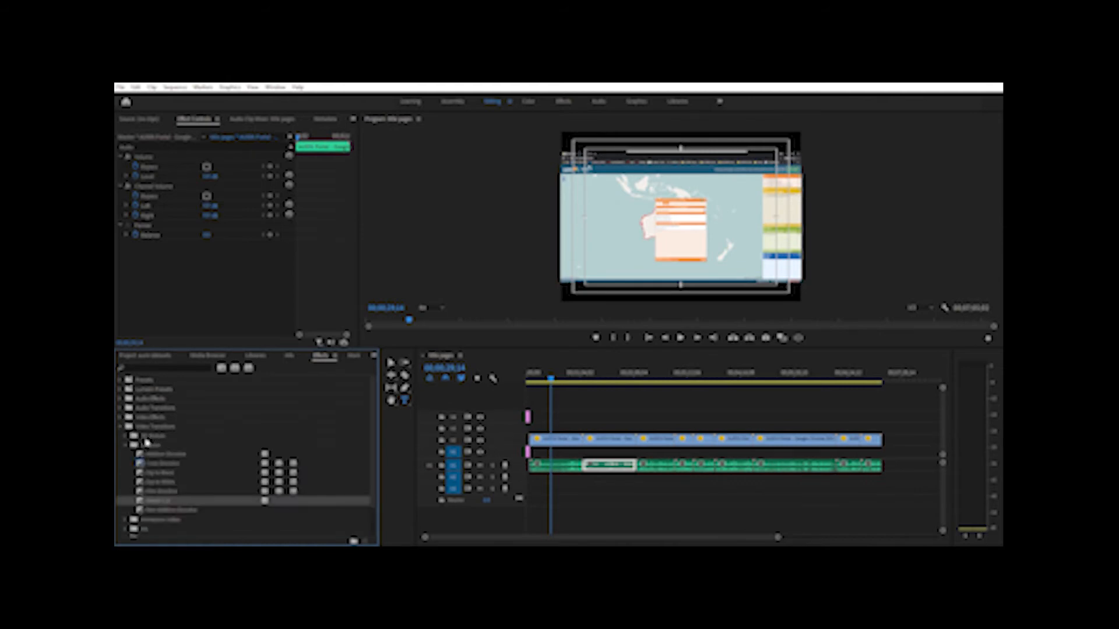
{"action": "left_click", "coordinate": [175, 490]}
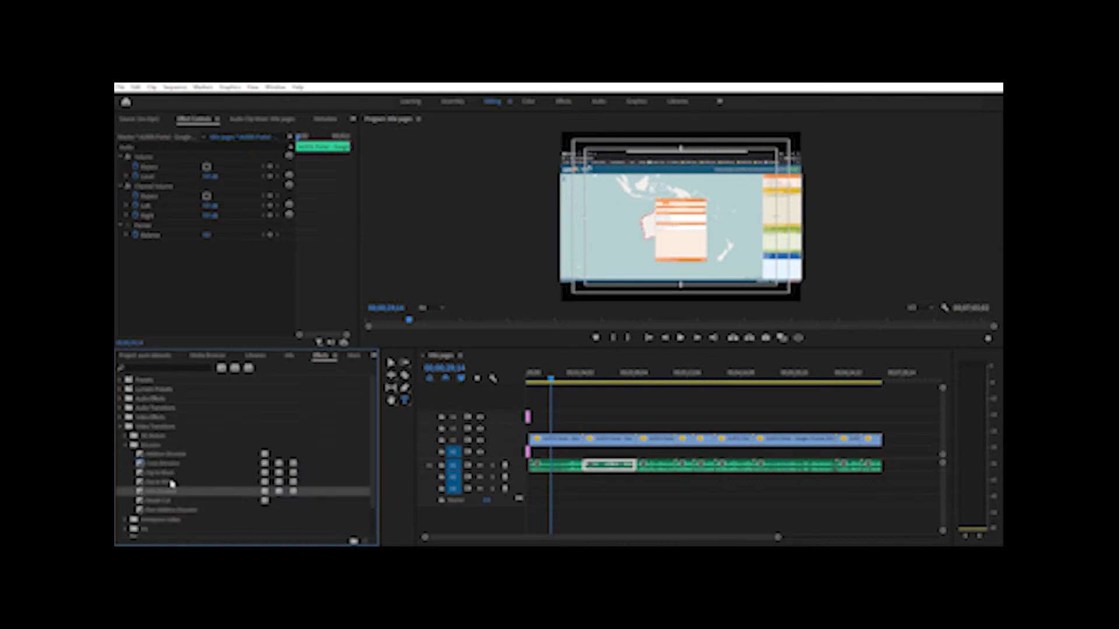
{"action": "mouse_move", "coordinate": [172, 483]}
{"action": "left_mouse_down"}
{"action": "mouse_move", "coordinate": [532, 452]}
{"action": "mouse_move", "coordinate": [580, 440]}
{"action": "mouse_move", "coordinate": [578, 423]}
{"action": "left_mouse_up"}
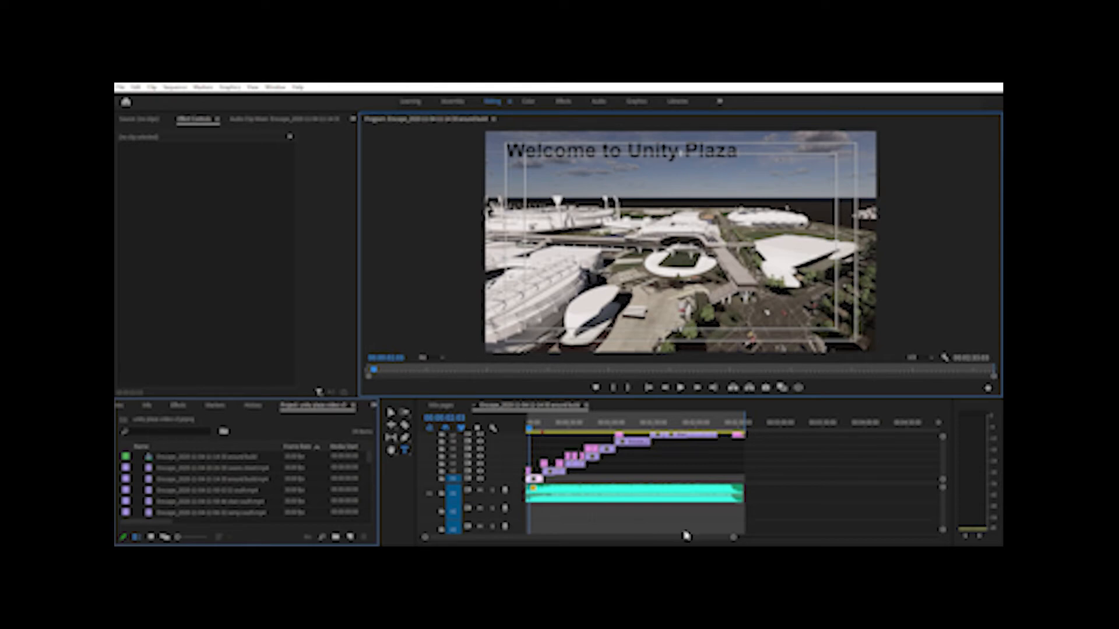
Play the Unity Plaza sequence from its opening title to review its titles and cuts, and look through the Dissolve transitions.
{"action": "left_click_drag", "start_coordinate": [734, 537], "coordinate": [622, 537]}
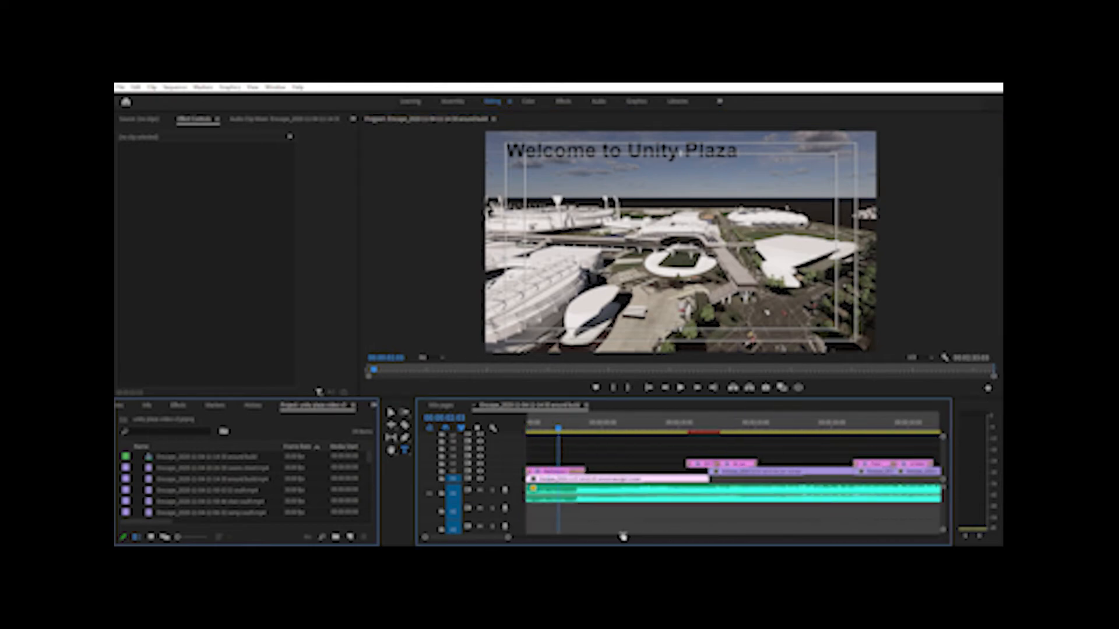
{"action": "left_click", "coordinate": [681, 386]}
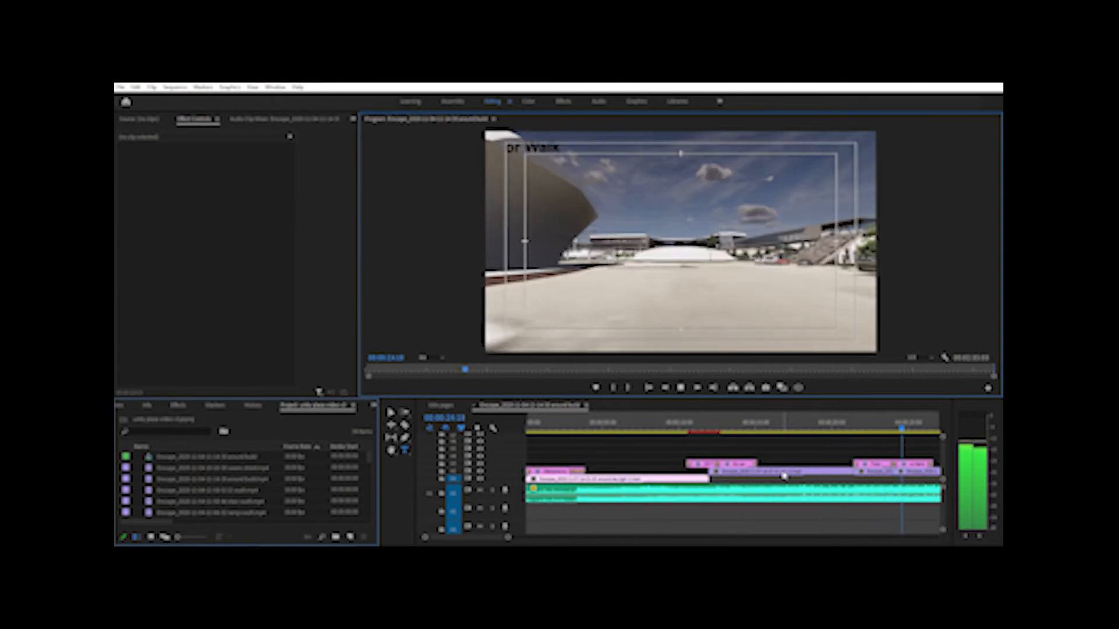
{"action": "left_click", "coordinate": [680, 384]}
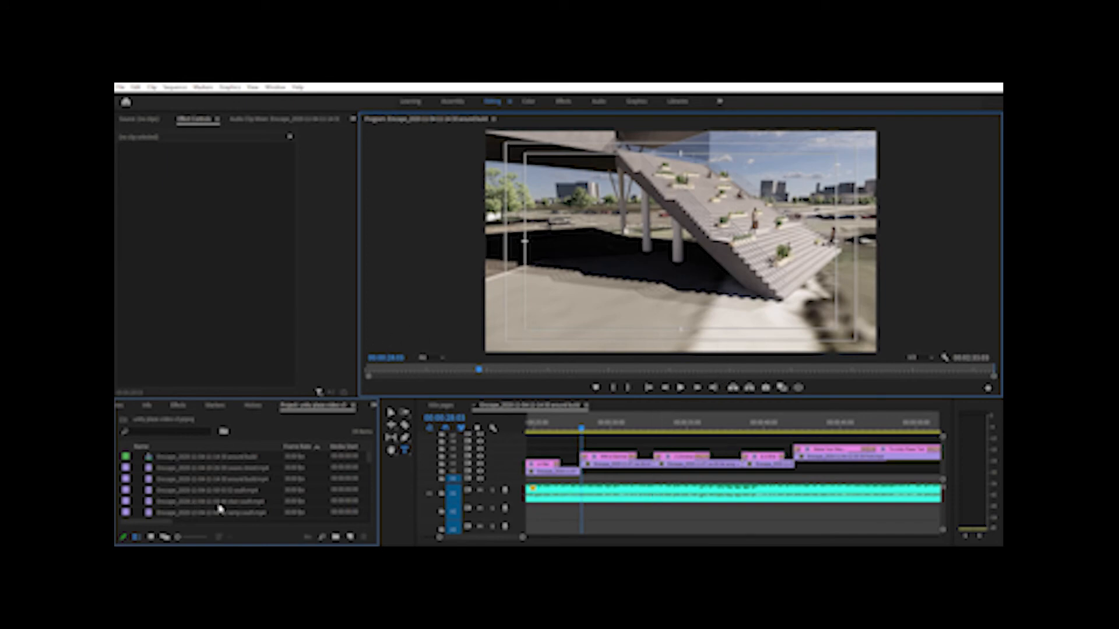
{"action": "left_click", "coordinate": [177, 405]}
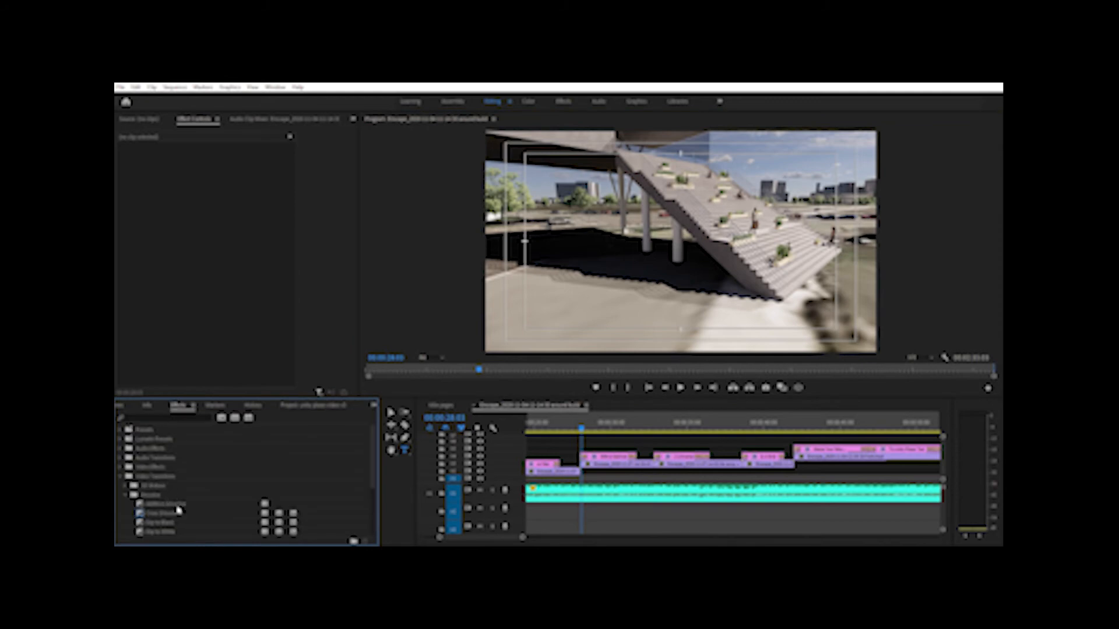
{"action": "scroll", "coordinate": [177, 511], "scroll_direction": "down", "scroll_amount": 1}
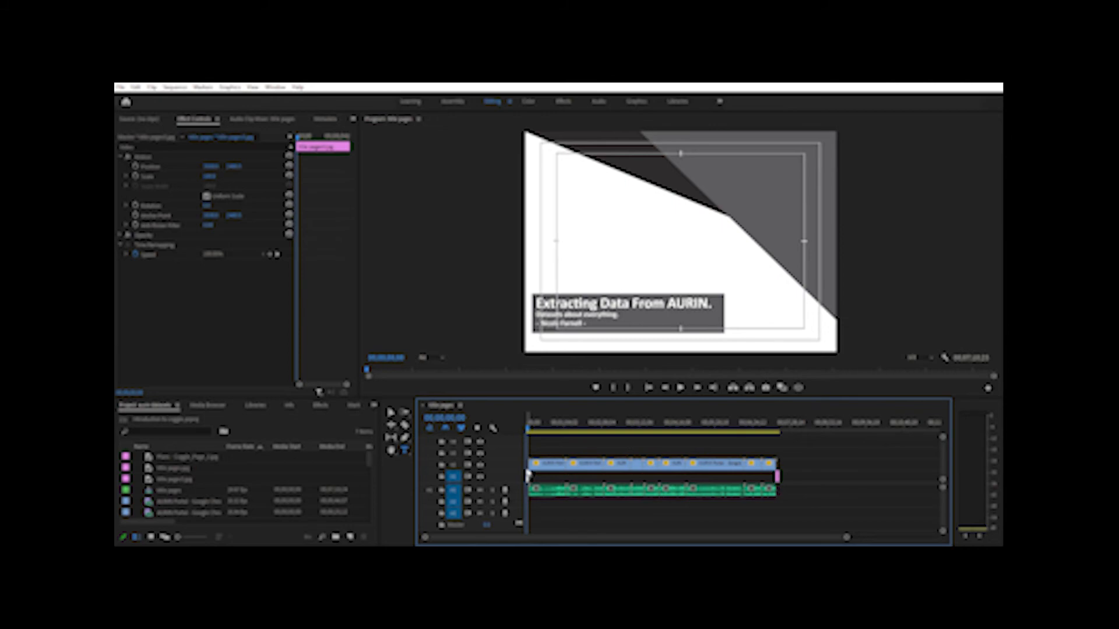
Scrub the AURIN sequence from the opening title card to the closing credits.
{"action": "left_click_drag", "start_coordinate": [529, 422], "coordinate": [781, 432]}
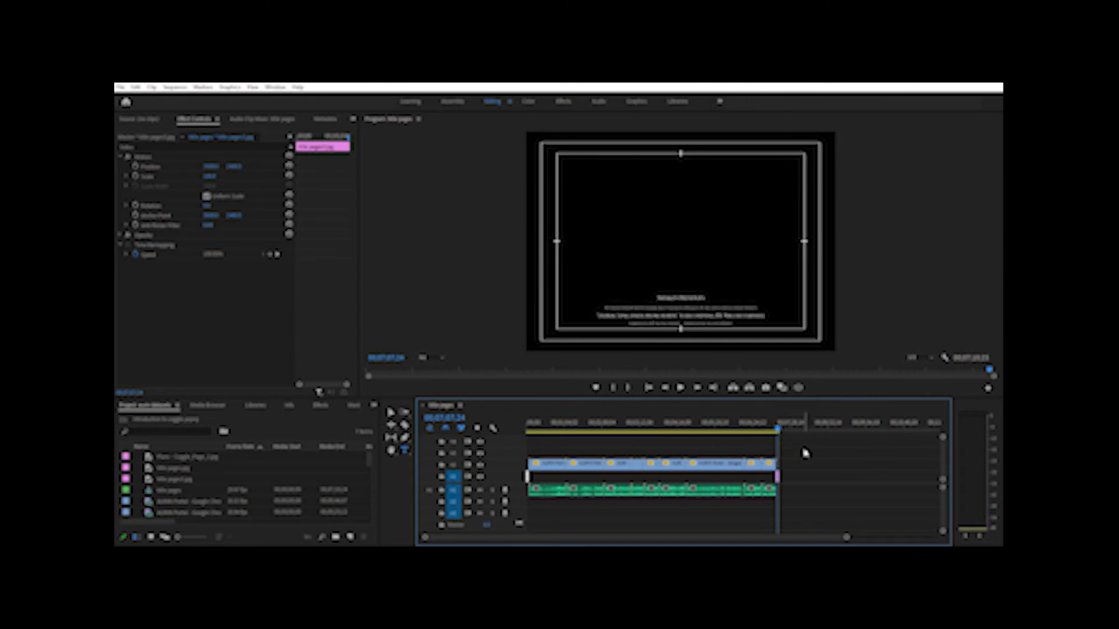